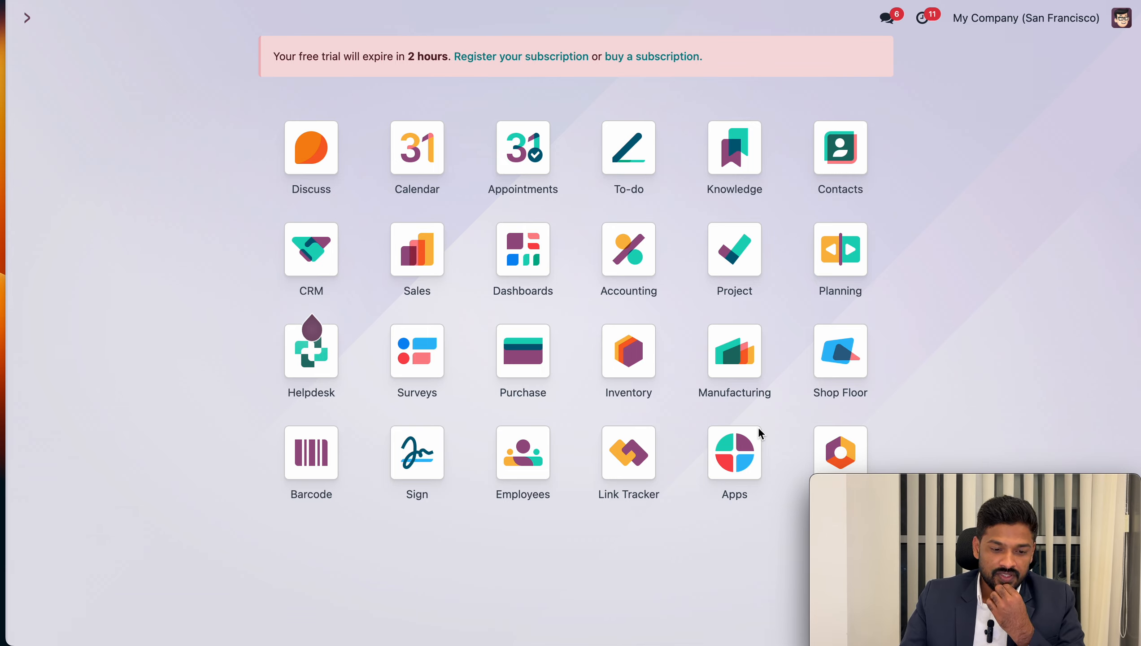
Search the settings for "sub" to check the Subcontracting option under the Manufacturing operations
{"action": "left_click", "coordinate": [846, 456]}
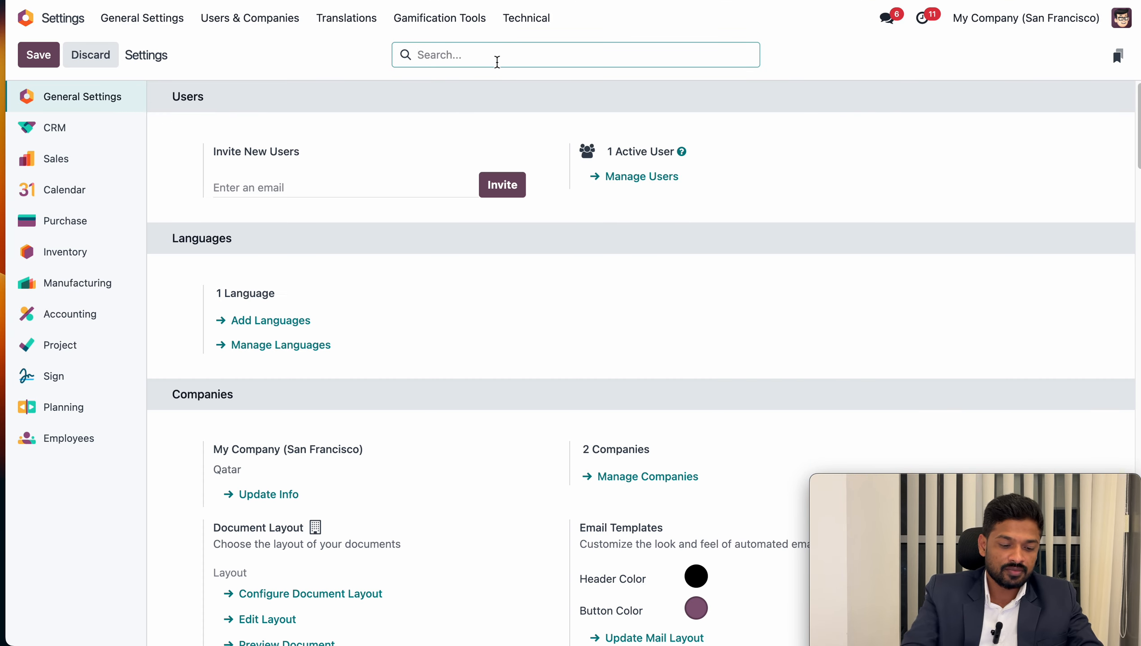
{"action": "type", "text": "sub"}
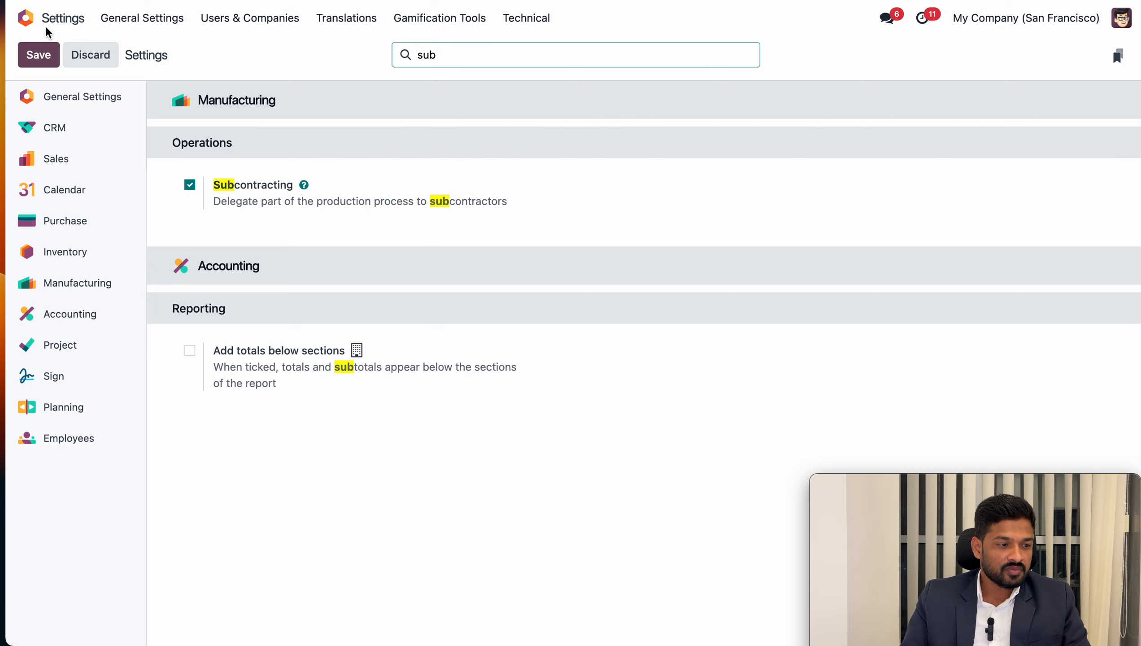
Search the goods in the Inventory product catalogue for "steel"
{"action": "left_click", "coordinate": [26, 17]}
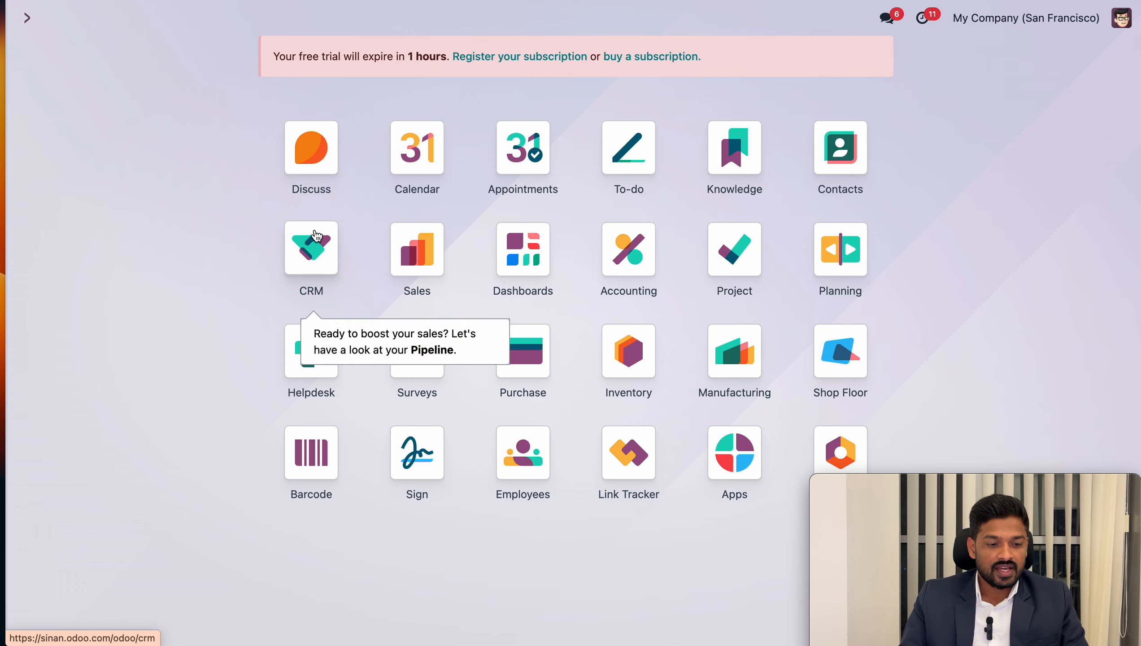
{"action": "left_click", "coordinate": [631, 363]}
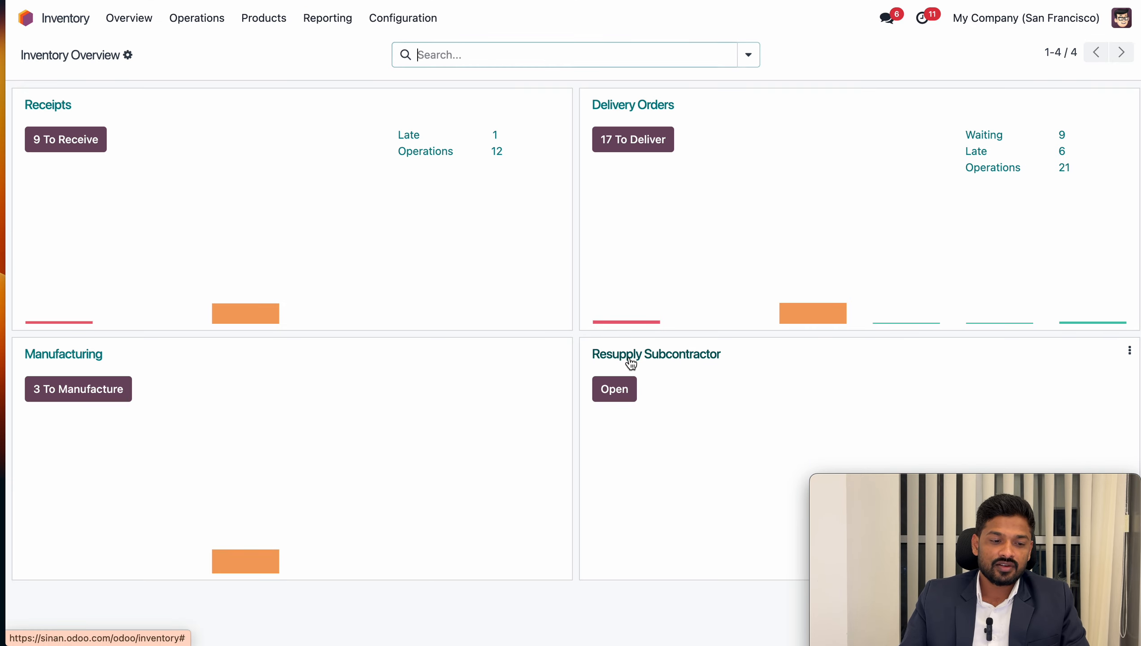
{"action": "left_click", "coordinate": [283, 19]}
{"action": "left_click", "coordinate": [339, 46]}
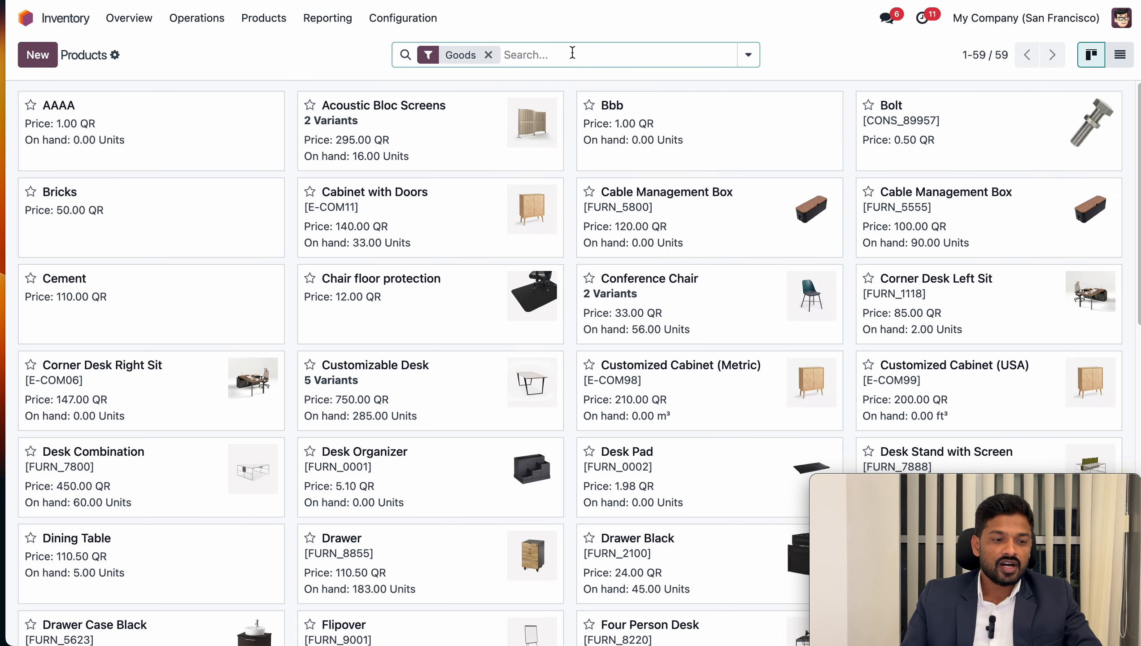
{"action": "left_click", "coordinate": [573, 52]}
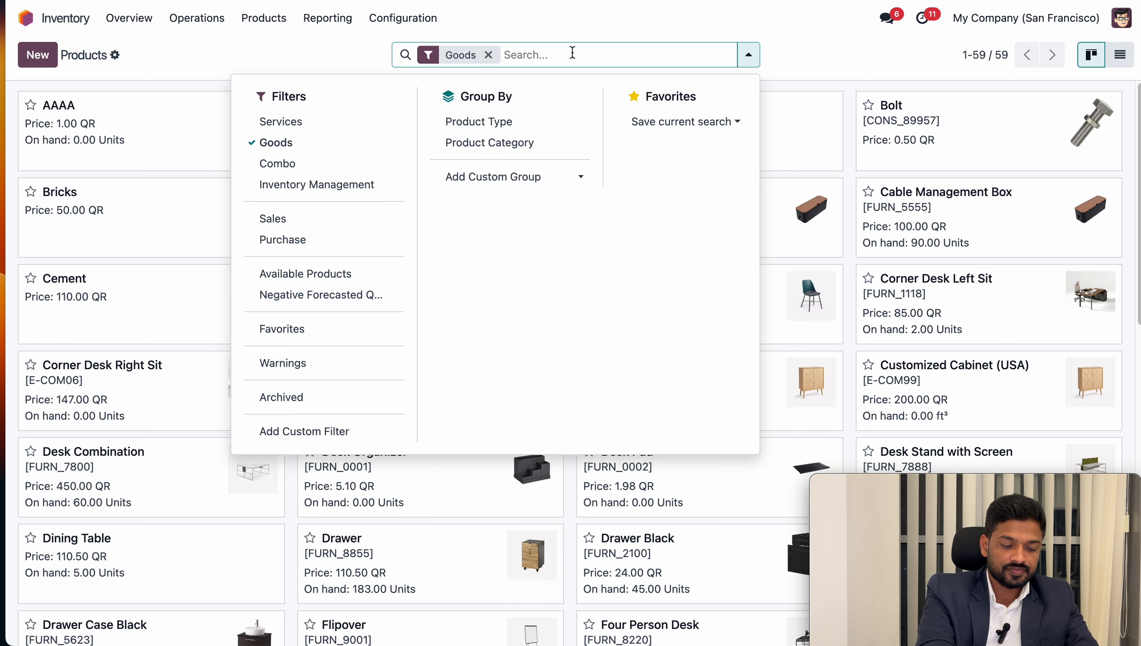
{"action": "type", "text": "steel"}
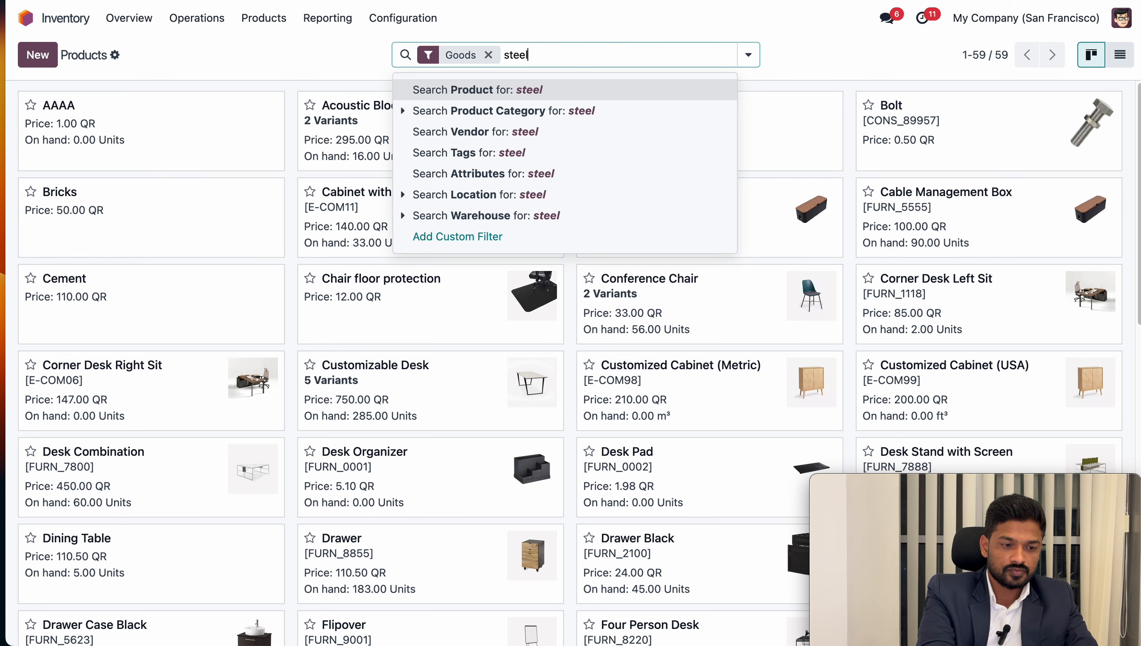
{"action": "key", "text": "Return"}
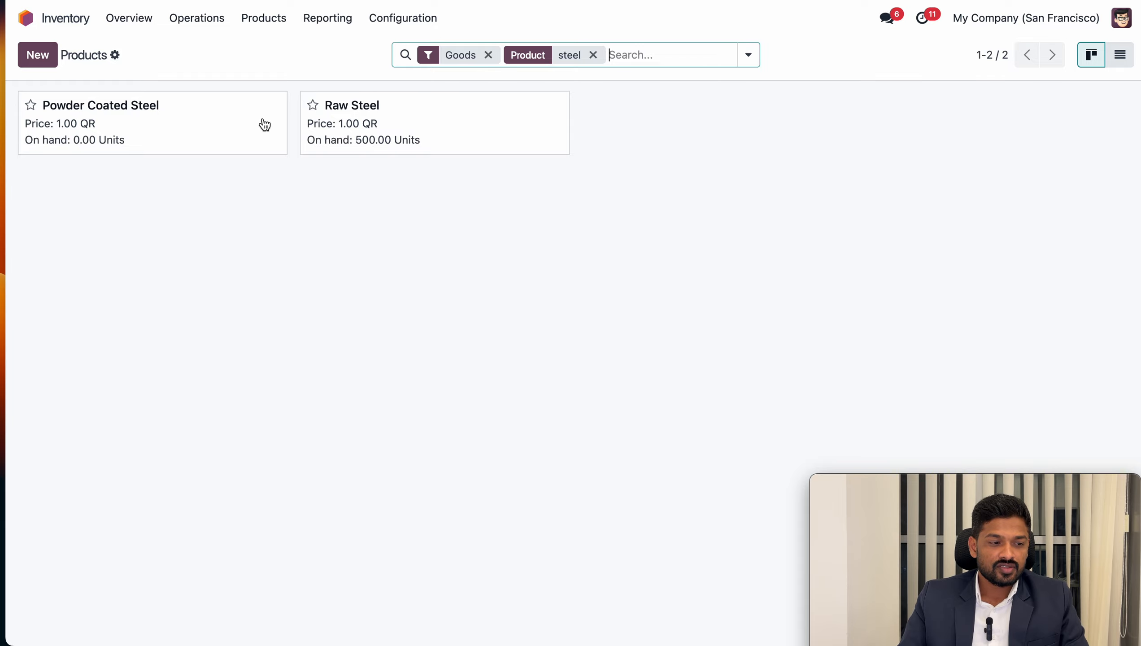
Examine the inventory routes of the Powder Coated Steel product and the Raw Steel product
{"action": "left_click", "coordinate": [160, 128]}
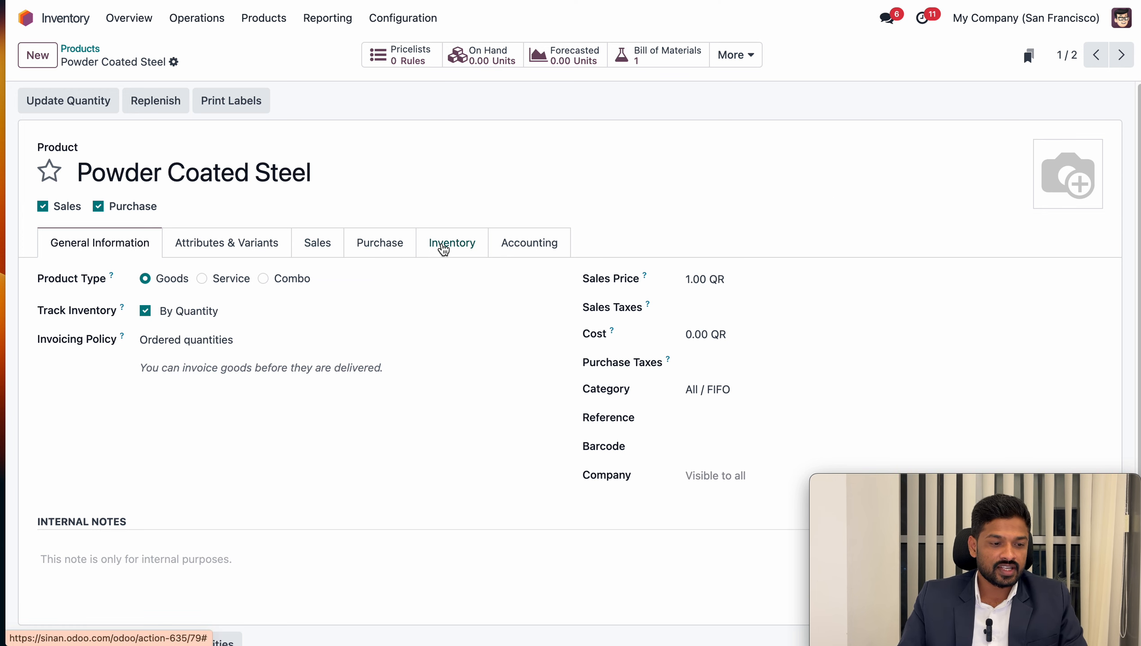
{"action": "left_click", "coordinate": [444, 249]}
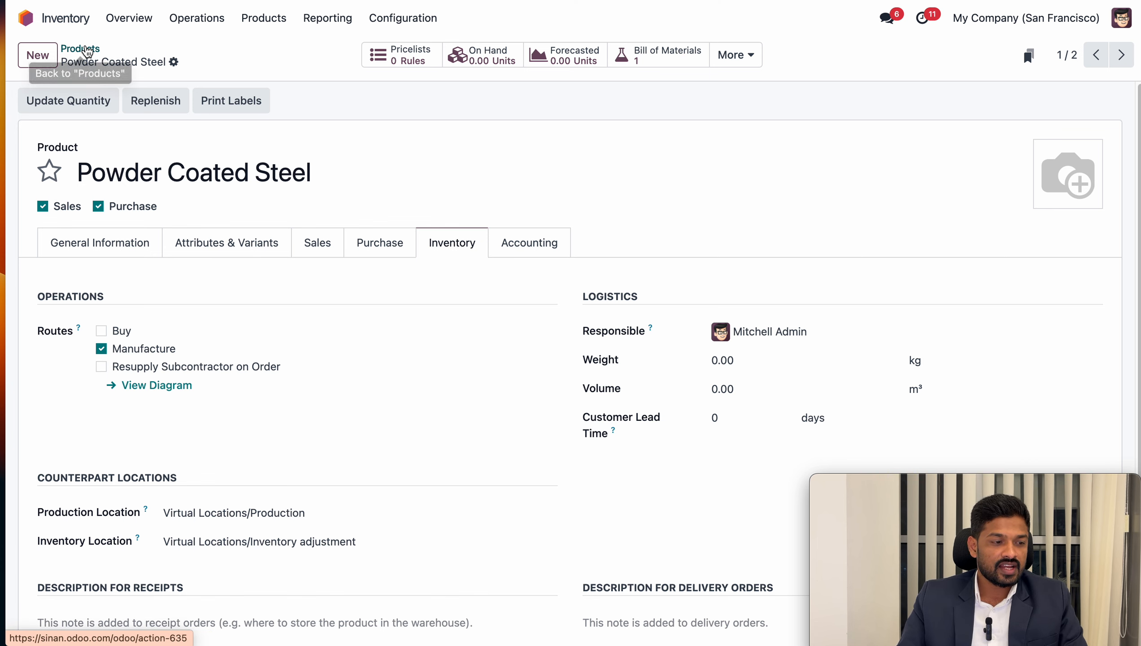
{"action": "left_click", "coordinate": [81, 48]}
{"action": "left_click", "coordinate": [395, 128]}
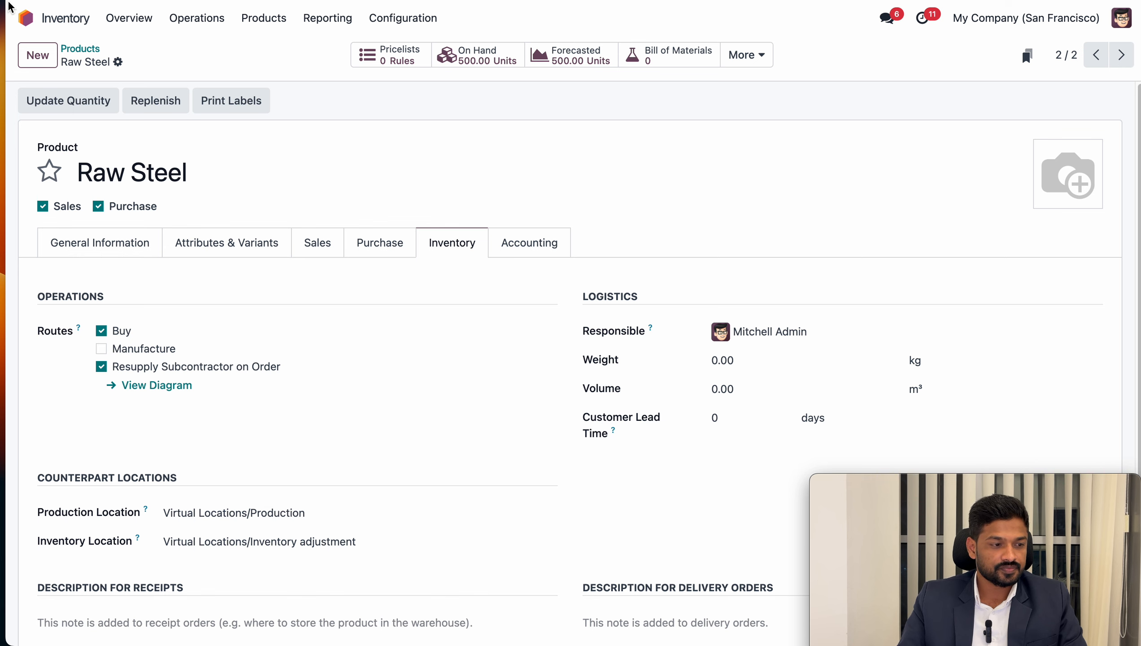
Open the Powder Coated Steel bill of materials in Manufacturing and examine its BoM type, components and selectable subcontractors
{"action": "left_click", "coordinate": [24, 20]}
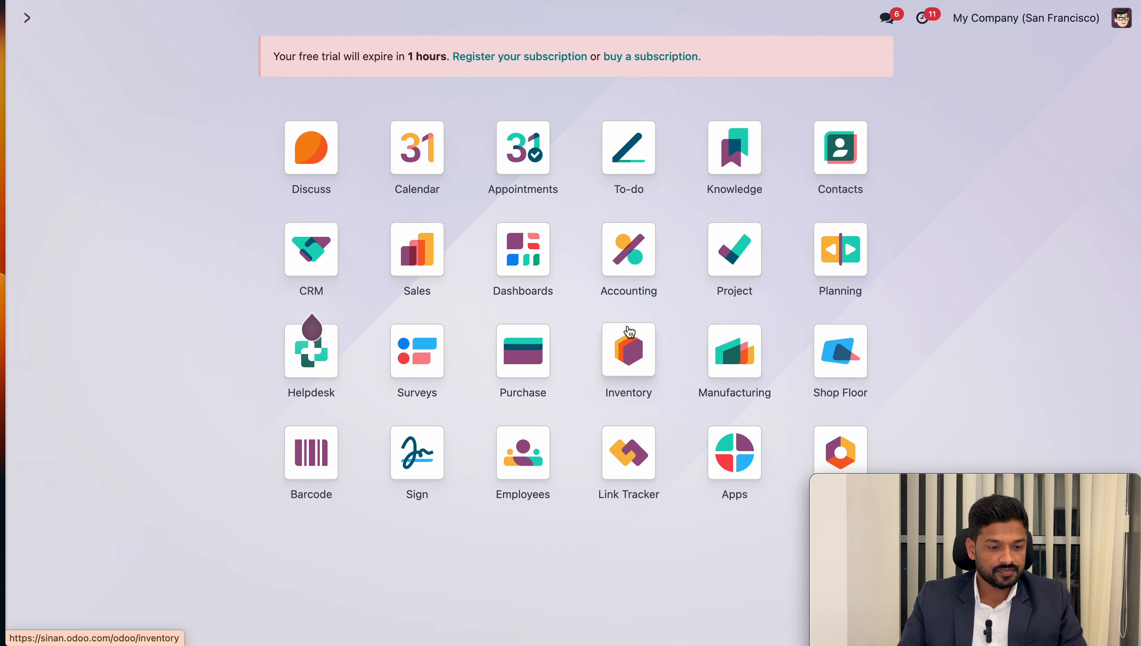
{"action": "left_click", "coordinate": [726, 370]}
{"action": "left_click", "coordinate": [349, 17]}
{"action": "left_click", "coordinate": [368, 91]}
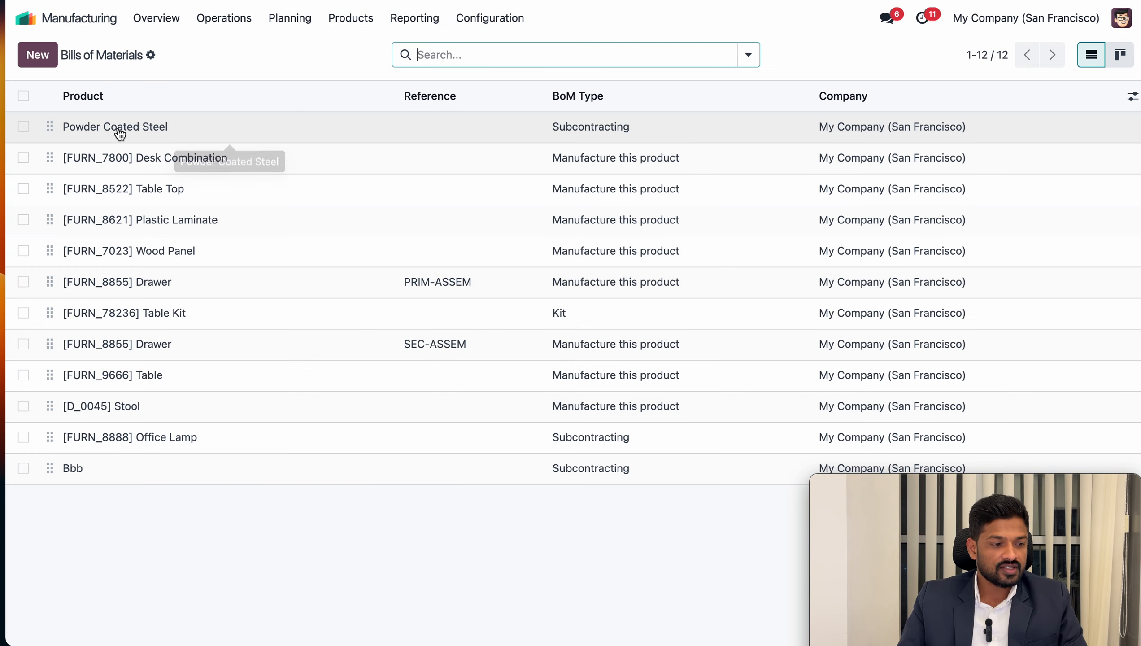
{"action": "left_click", "coordinate": [139, 136]}
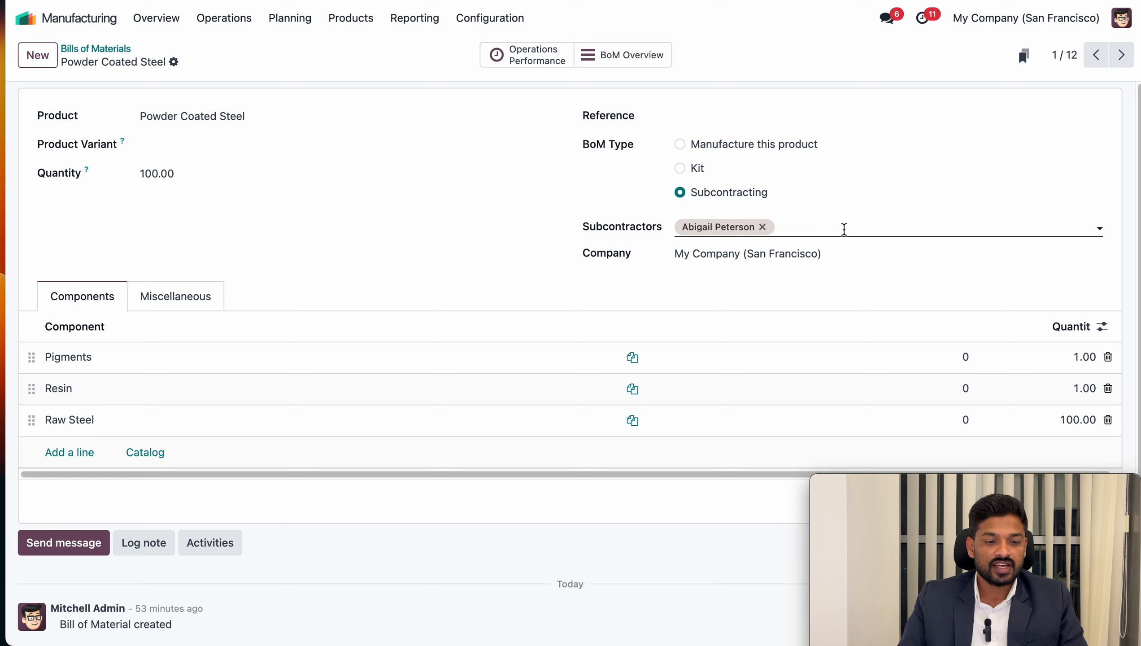
{"action": "left_click", "coordinate": [843, 229]}
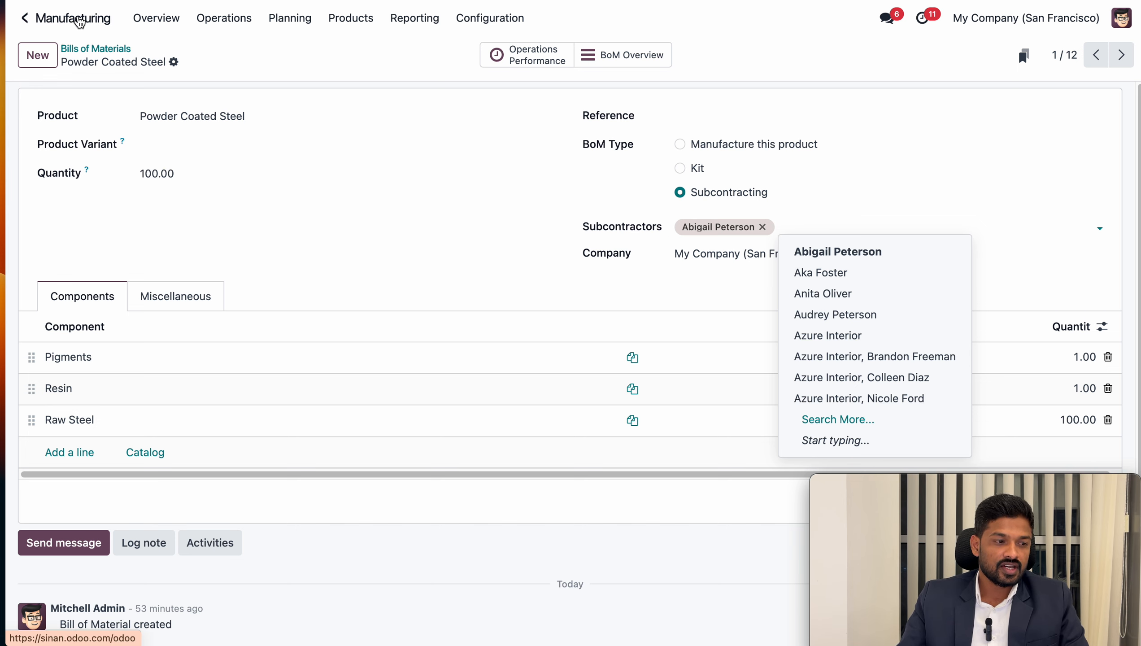
Create a new request for quotation in Purchase with the bill of materials' subcontractor as the vendor
{"action": "left_click", "coordinate": [79, 21]}
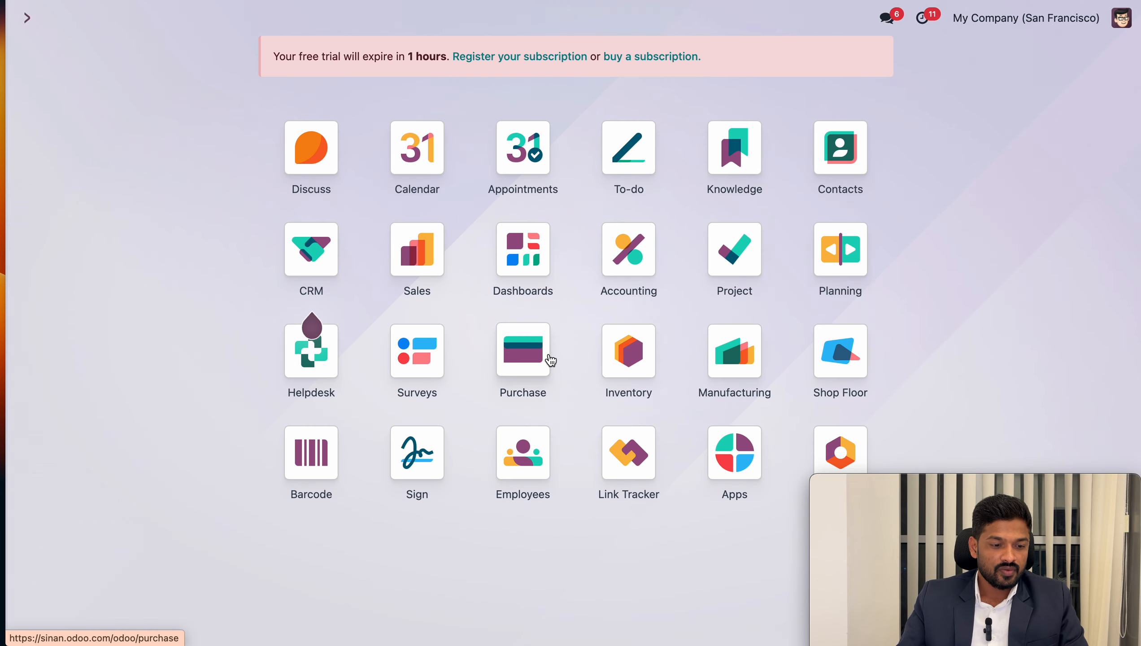
{"action": "left_click", "coordinate": [528, 357]}
{"action": "left_click", "coordinate": [34, 56]}
{"action": "left_click", "coordinate": [206, 208]}
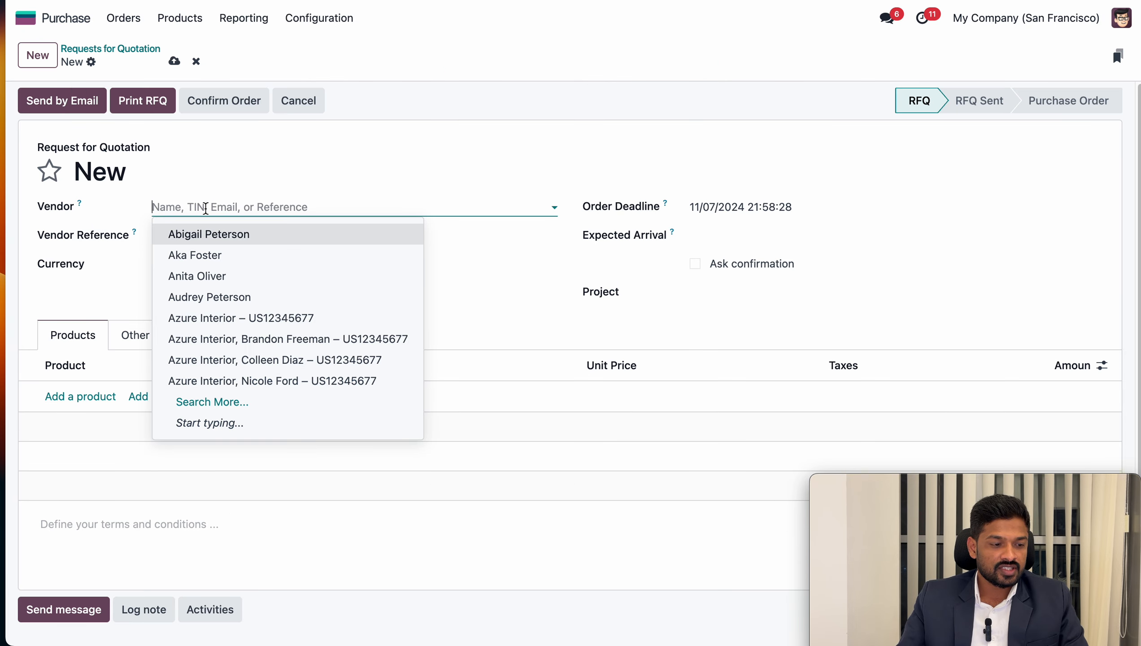
{"action": "left_click", "coordinate": [207, 234]}
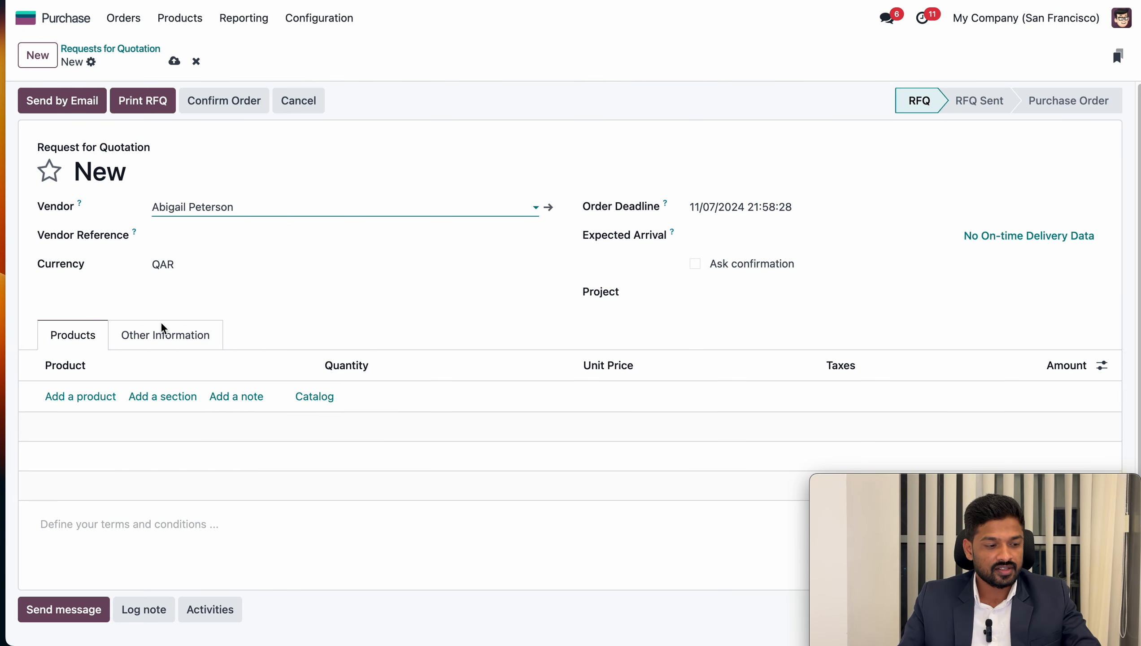
Add a Powder Coated Steel line to the request with a quantity of 100 and a unit price of 2
{"action": "left_click", "coordinate": [83, 399]}
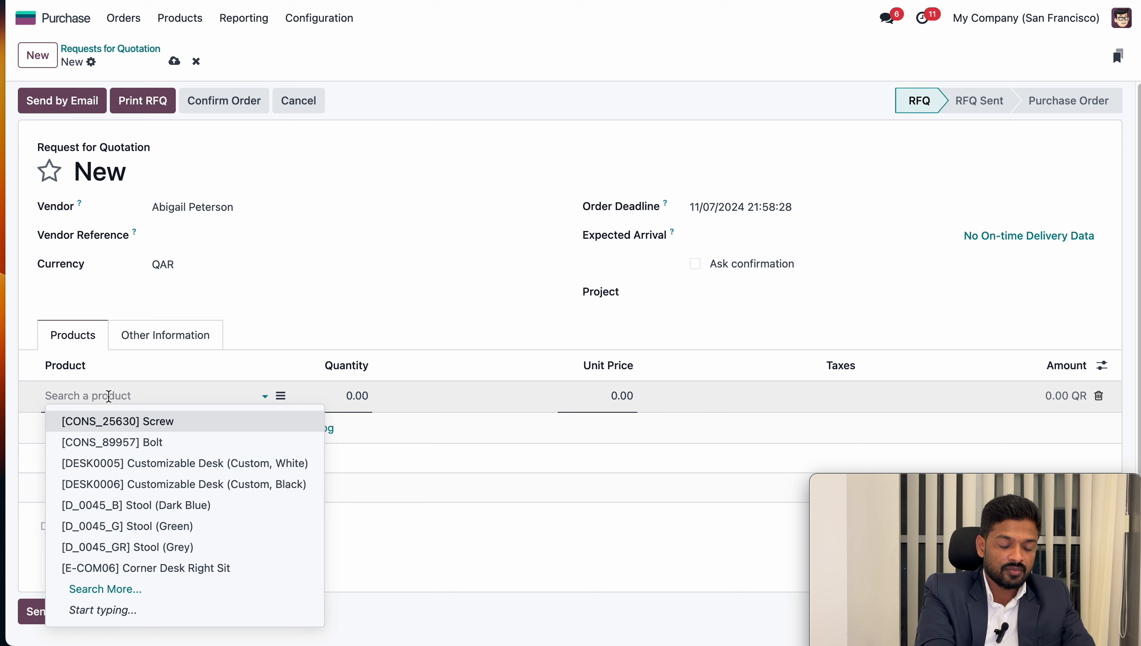
{"action": "type", "text": "pow"}
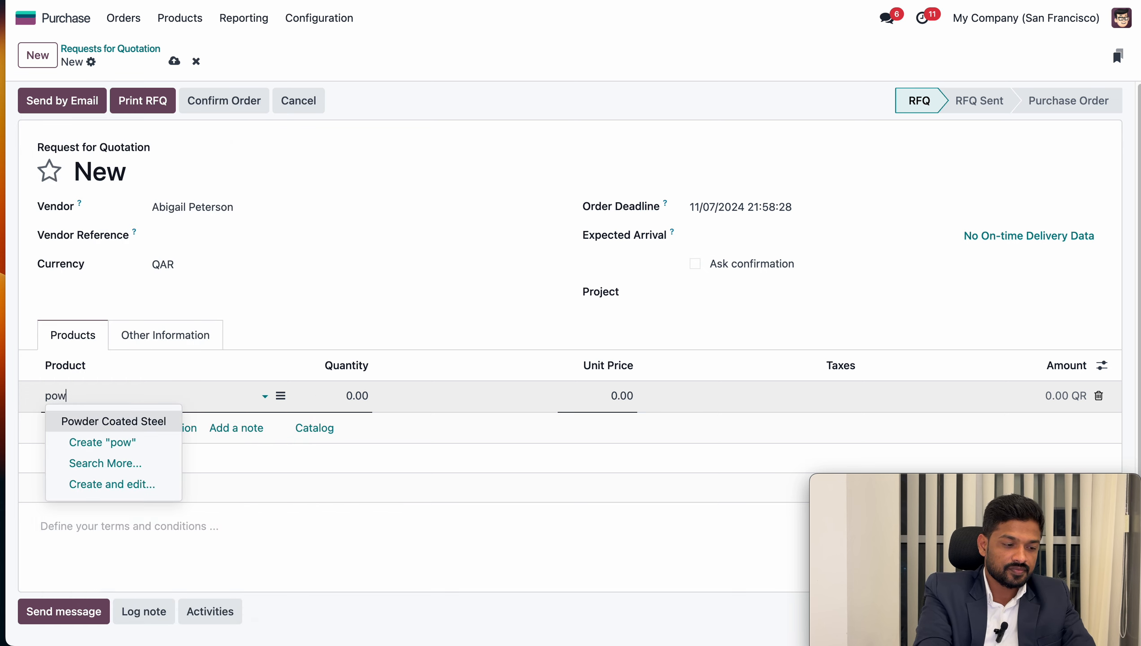
{"action": "left_click", "coordinate": [113, 418]}
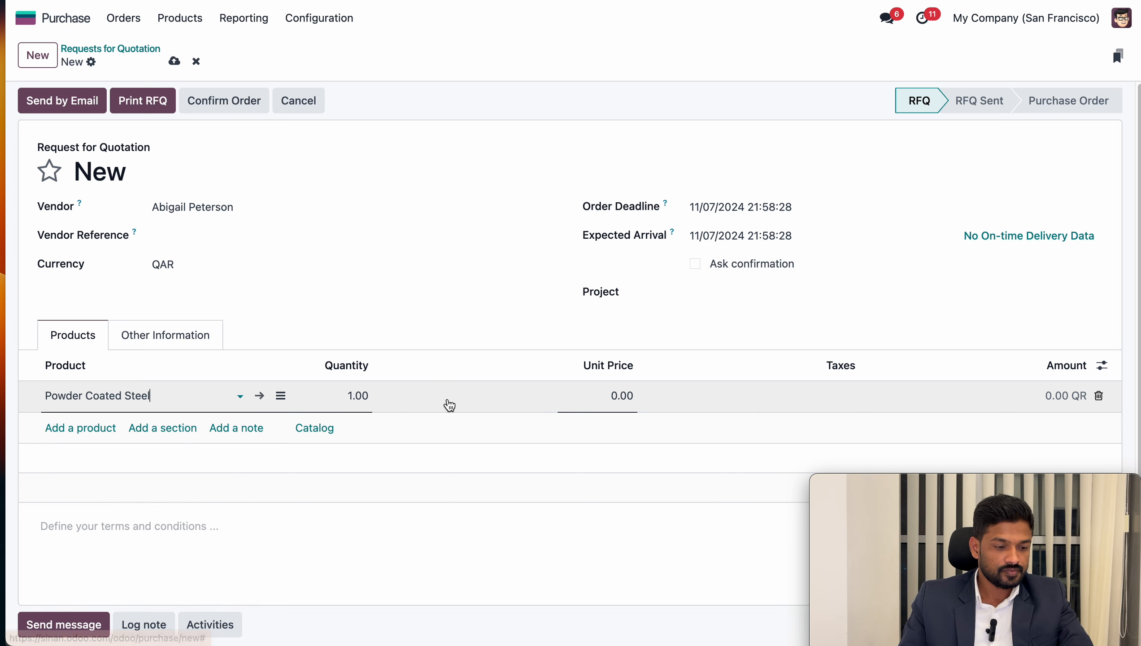
{"action": "left_click", "coordinate": [341, 396]}
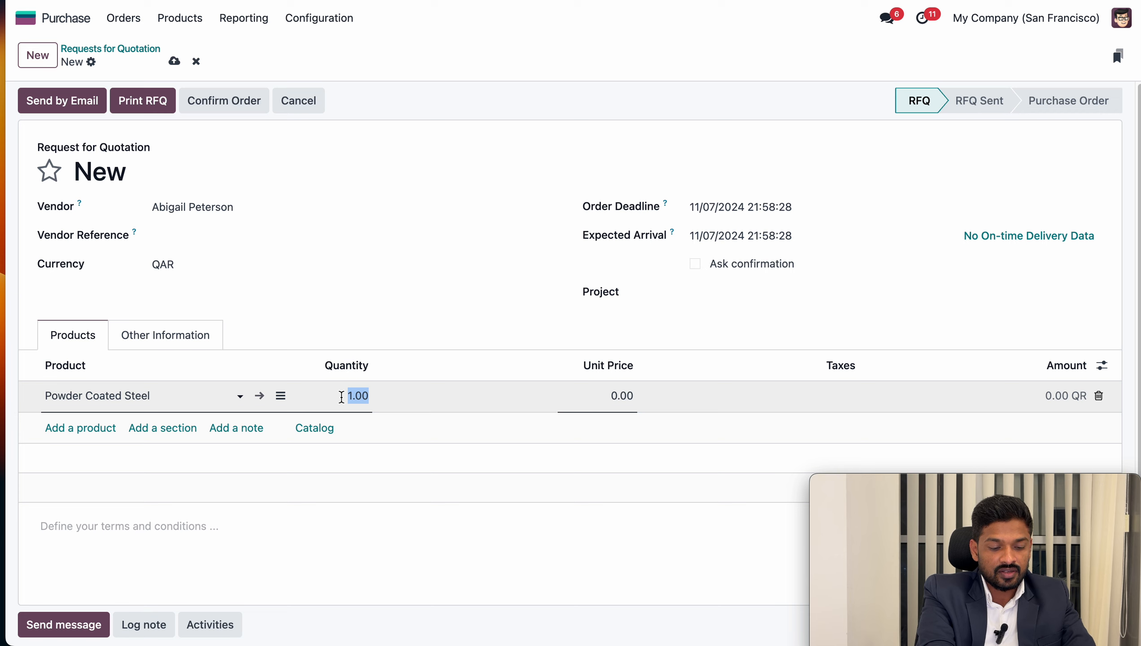
{"action": "type", "text": "10"}
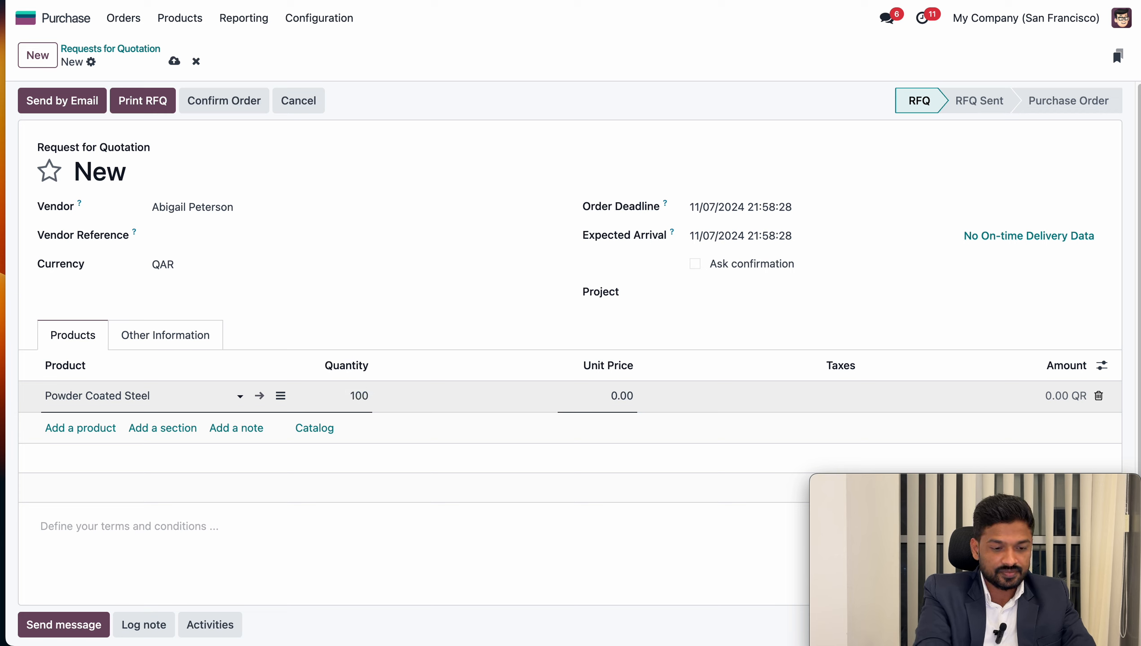
{"action": "left_click", "coordinate": [622, 398]}
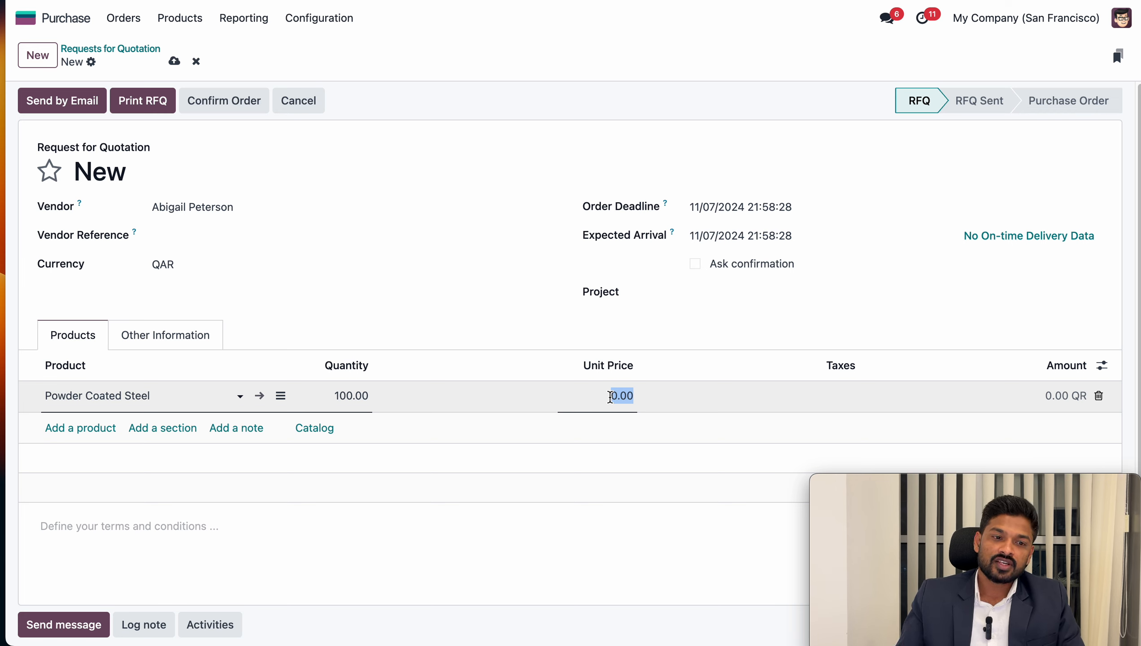
{"action": "type", "text": "2"}
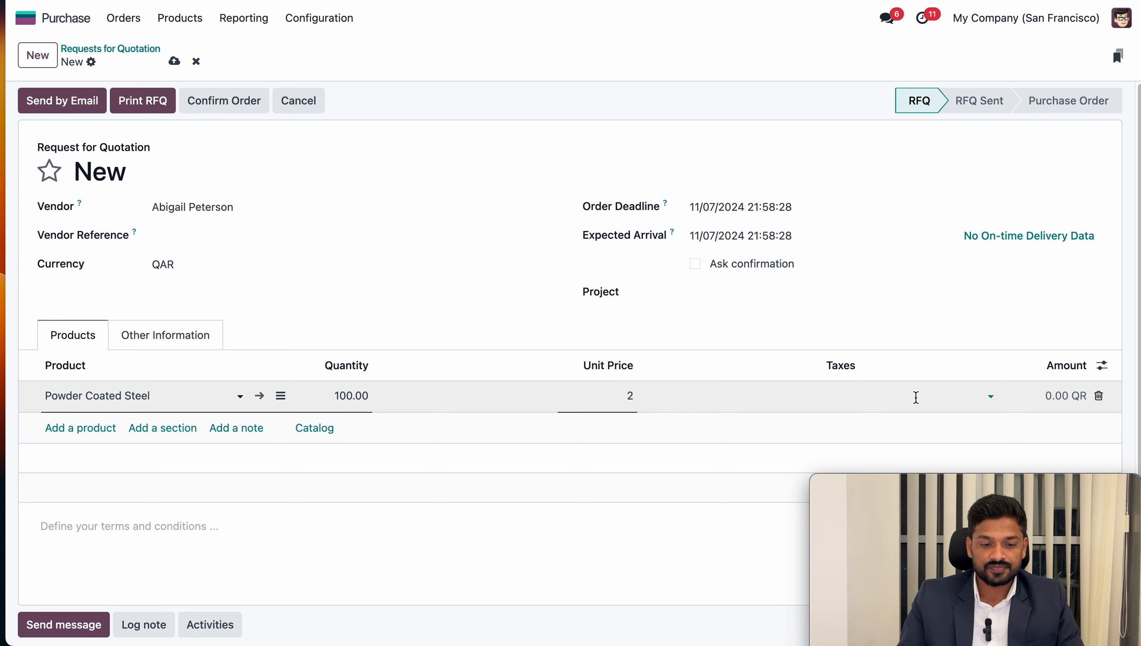
{"action": "left_click", "coordinate": [752, 323]}
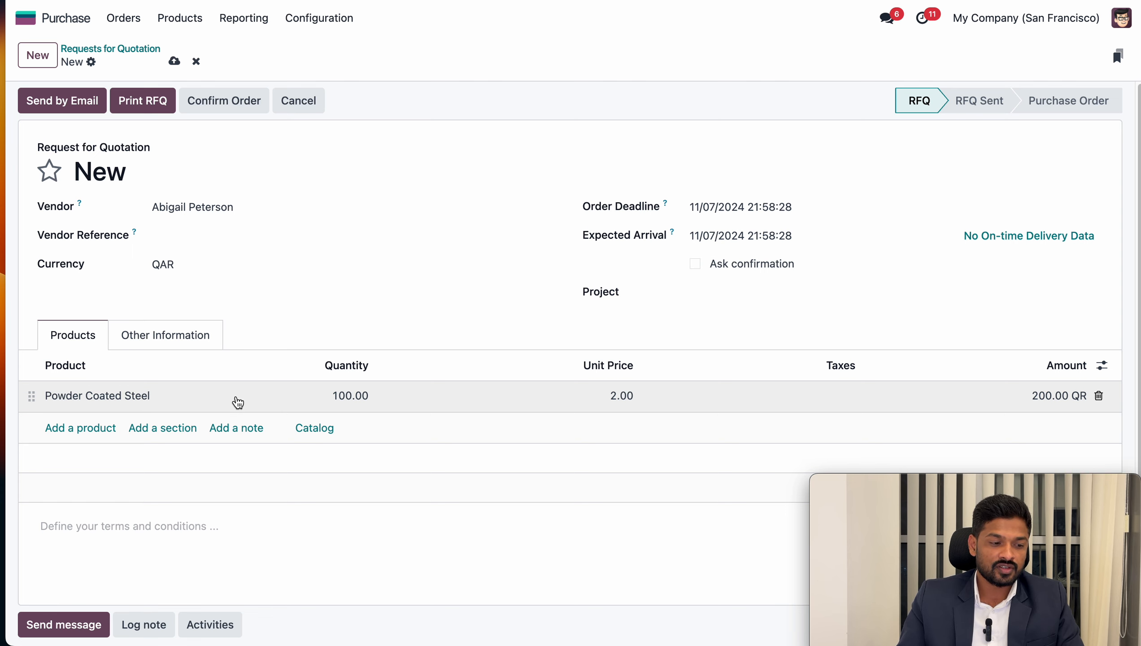
Confirm the purchase order and validate its resupply transfer of components to the subcontractor
{"action": "left_click", "coordinate": [229, 108]}
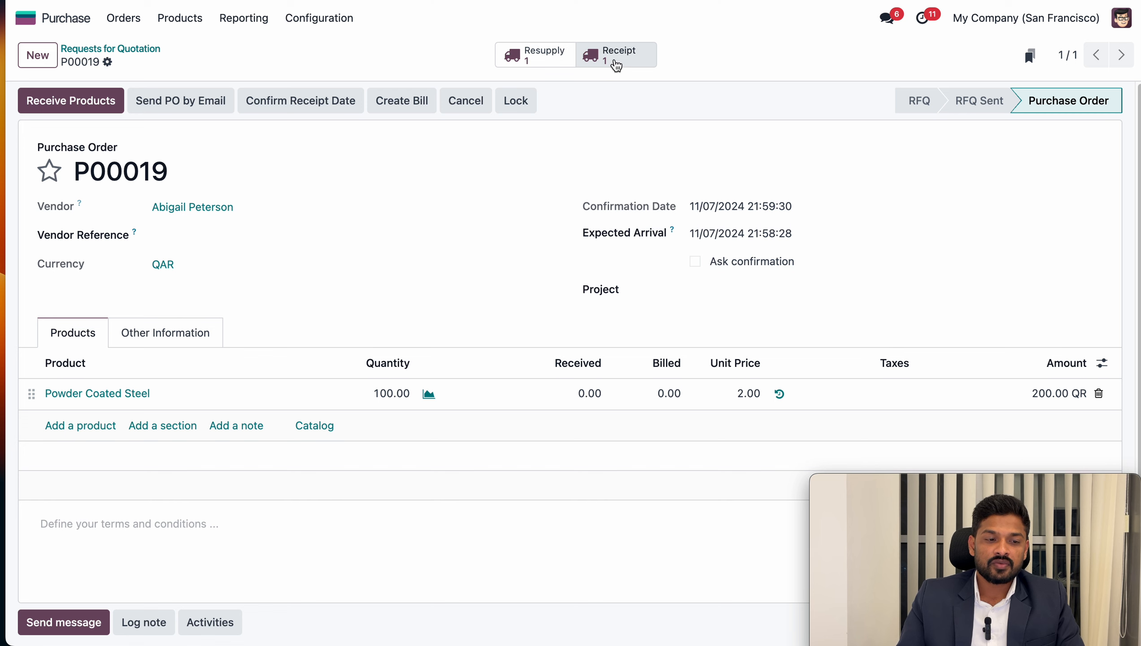
{"action": "left_click", "coordinate": [556, 61]}
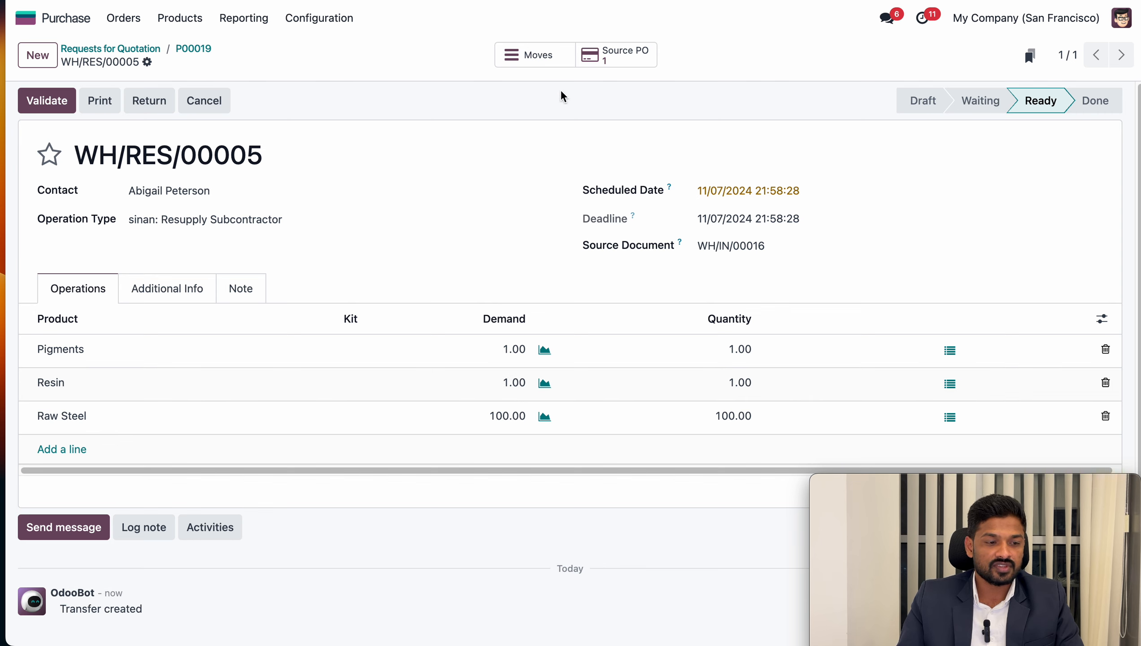
{"action": "left_click", "coordinate": [47, 102]}
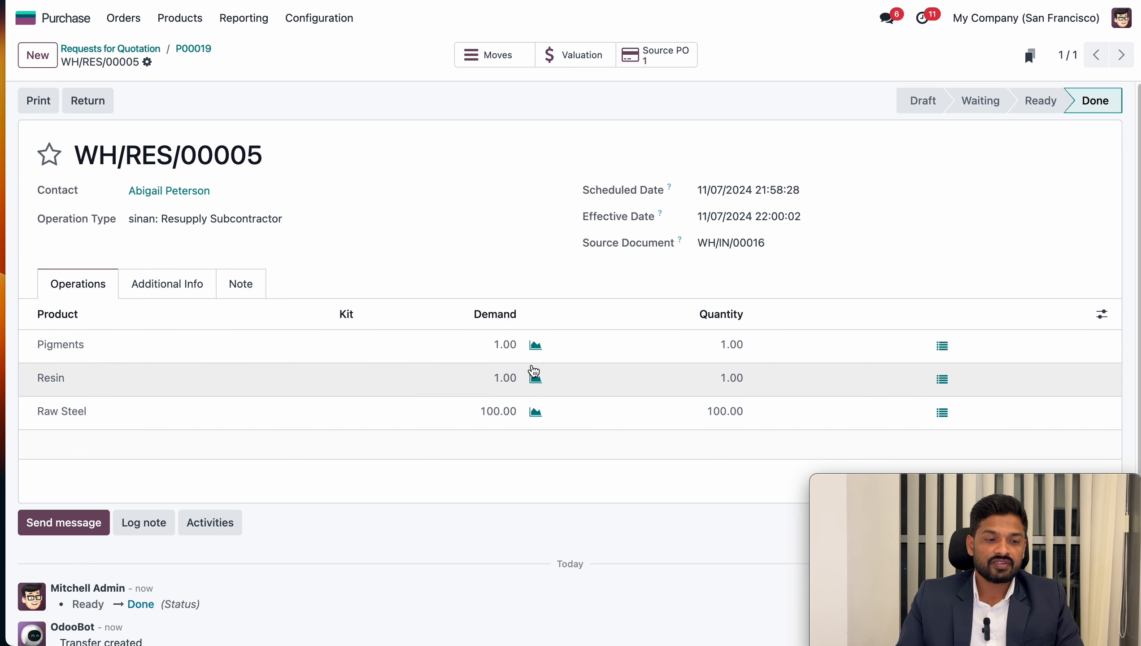
Return to the source purchase order and validate its receipt of 100 Powder Coated Steel
{"action": "left_click", "coordinate": [649, 54]}
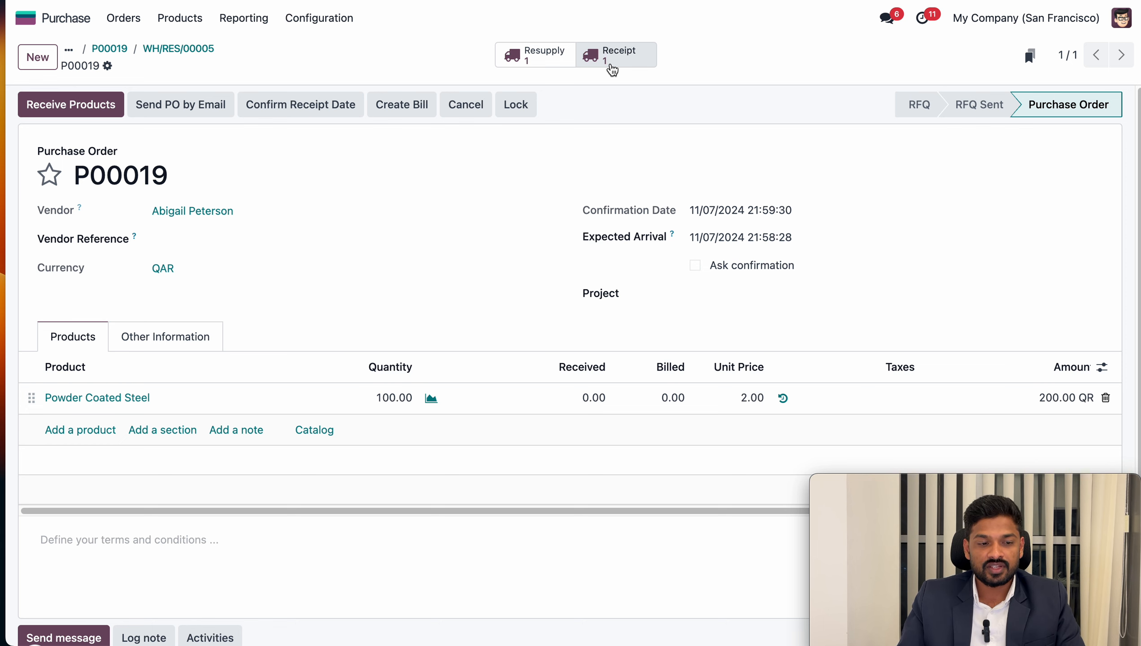
{"action": "left_click", "coordinate": [612, 69]}
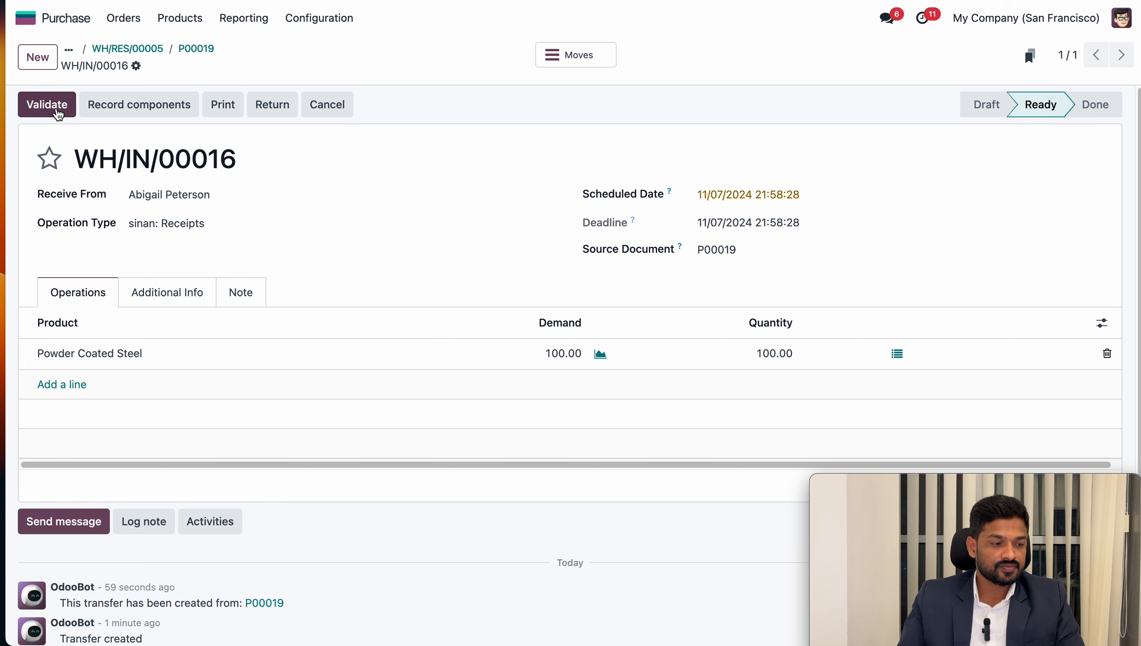
{"action": "left_click", "coordinate": [58, 111]}
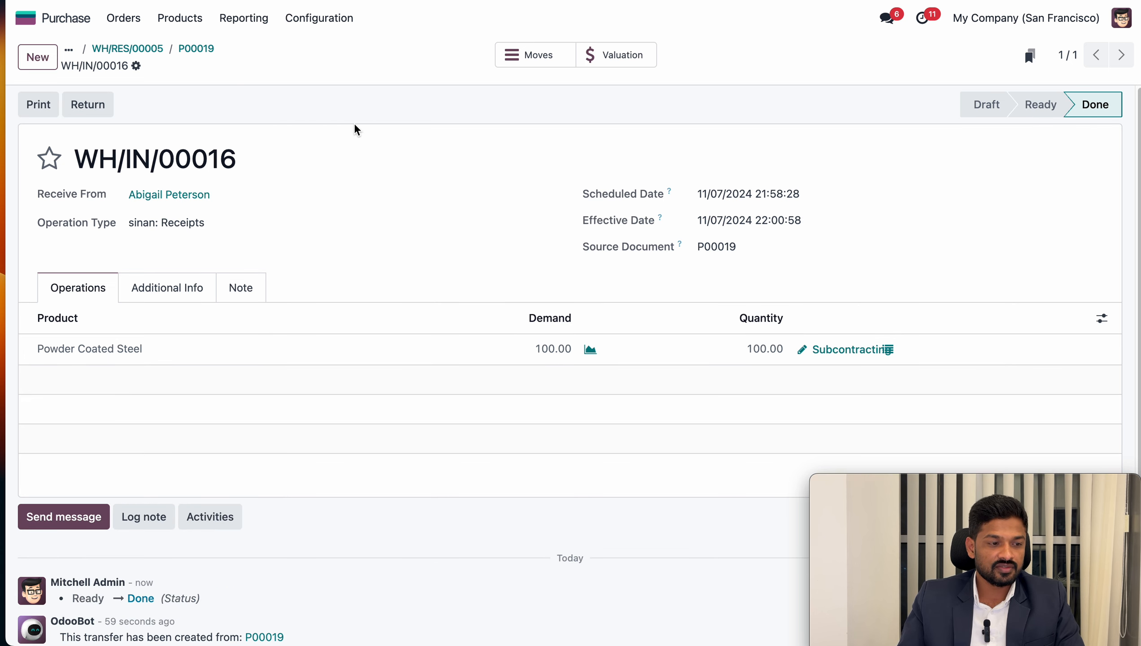
Switch to Inventory and filter its Stock report to products matching "steel"
{"action": "left_click", "coordinate": [25, 18]}
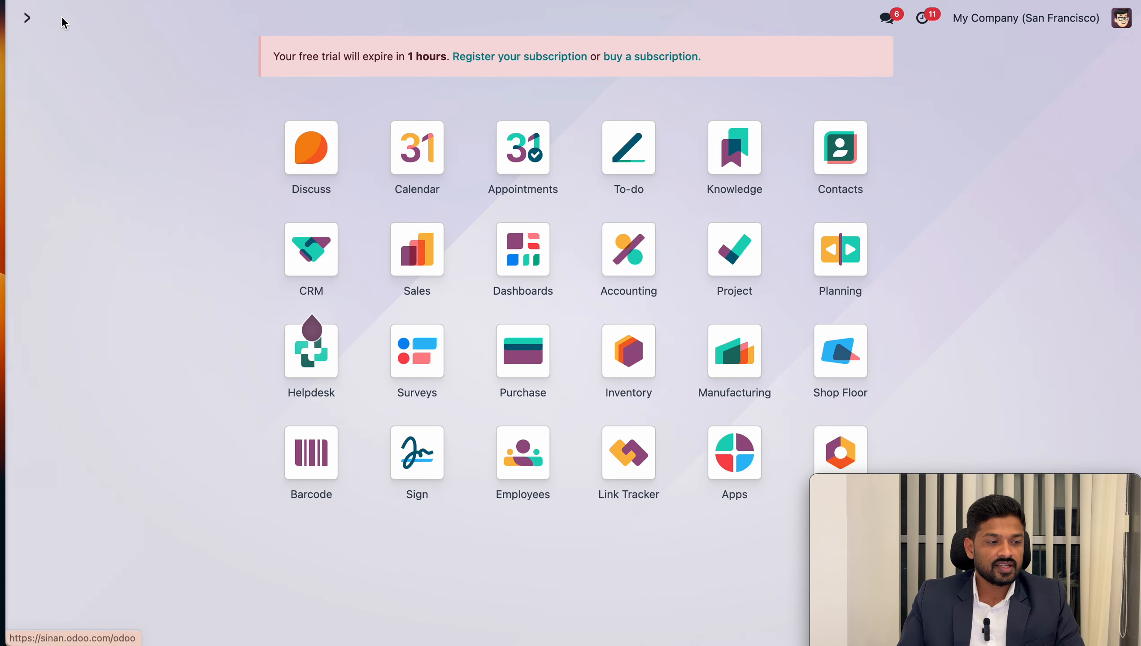
{"action": "left_click", "coordinate": [627, 364]}
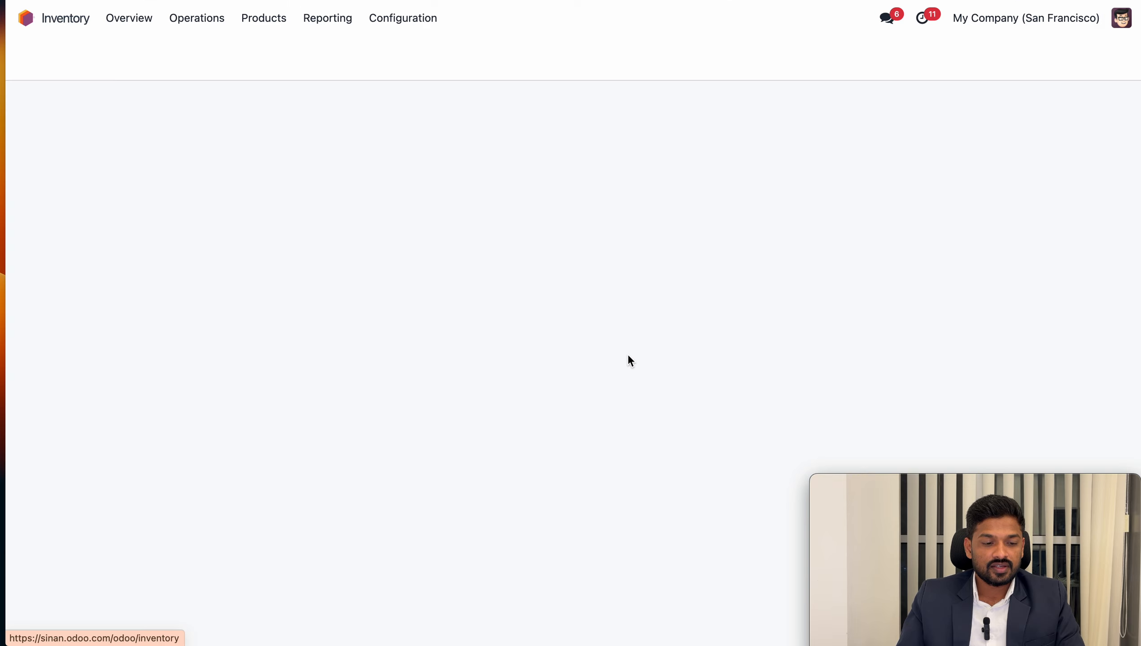
{"action": "left_click", "coordinate": [342, 26]}
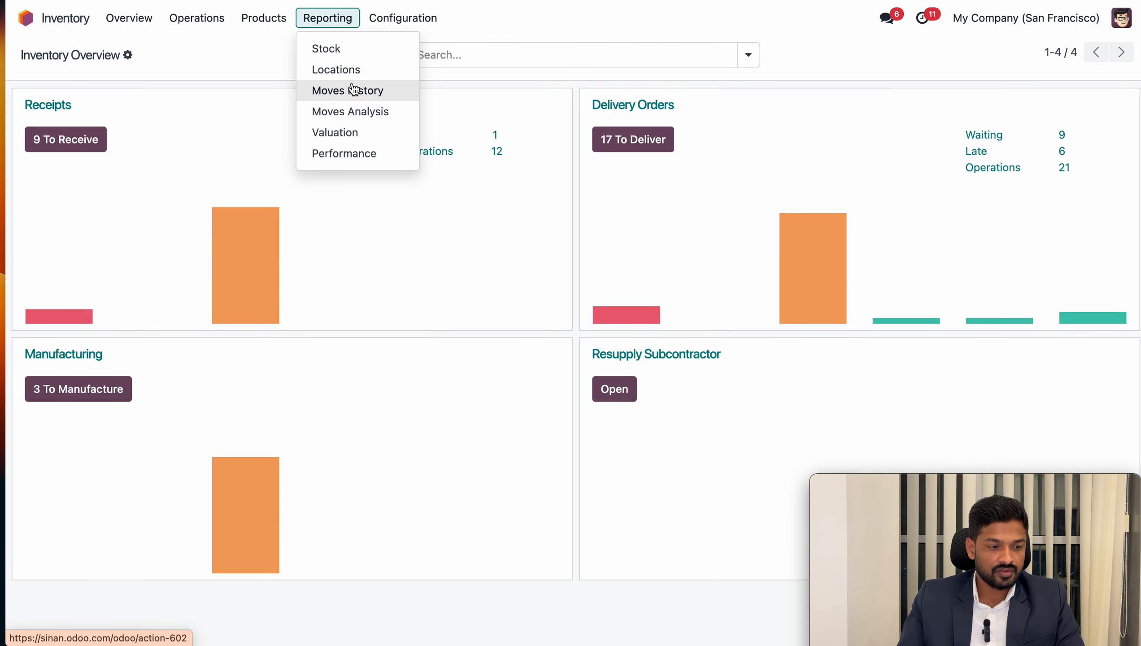
{"action": "left_click", "coordinate": [352, 50]}
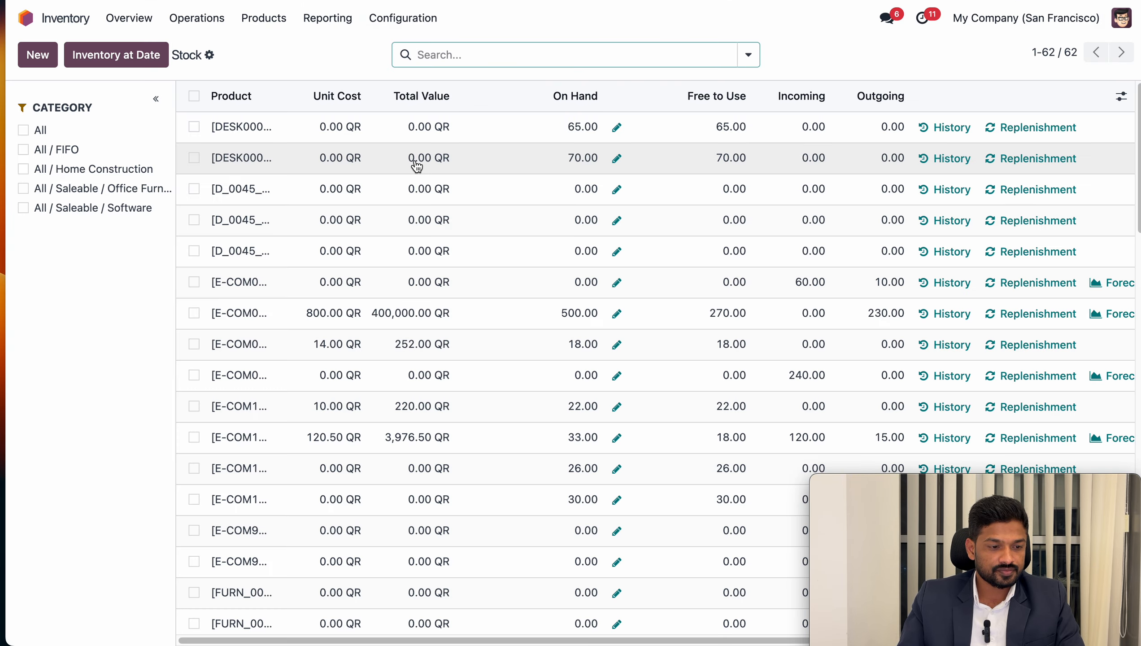
{"action": "left_click", "coordinate": [488, 47]}
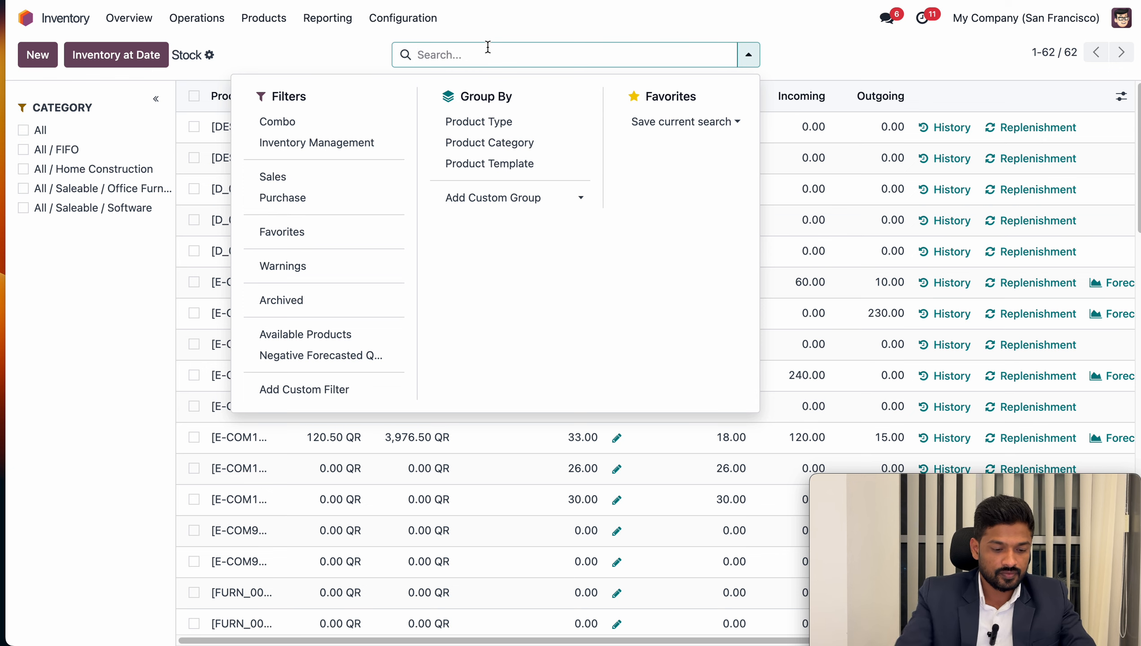
{"action": "type", "text": "steel"}
{"action": "key", "text": "Return"}
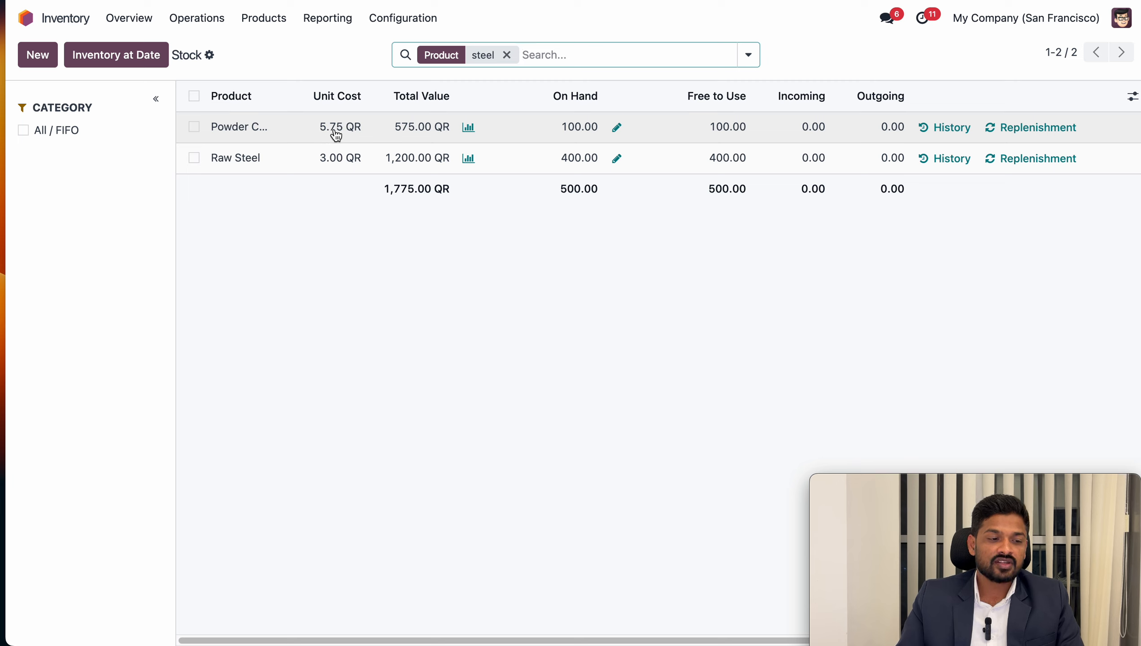
Extend the Stock report's product filter to also include "pigment" and "resin"
{"action": "left_click", "coordinate": [538, 55]}
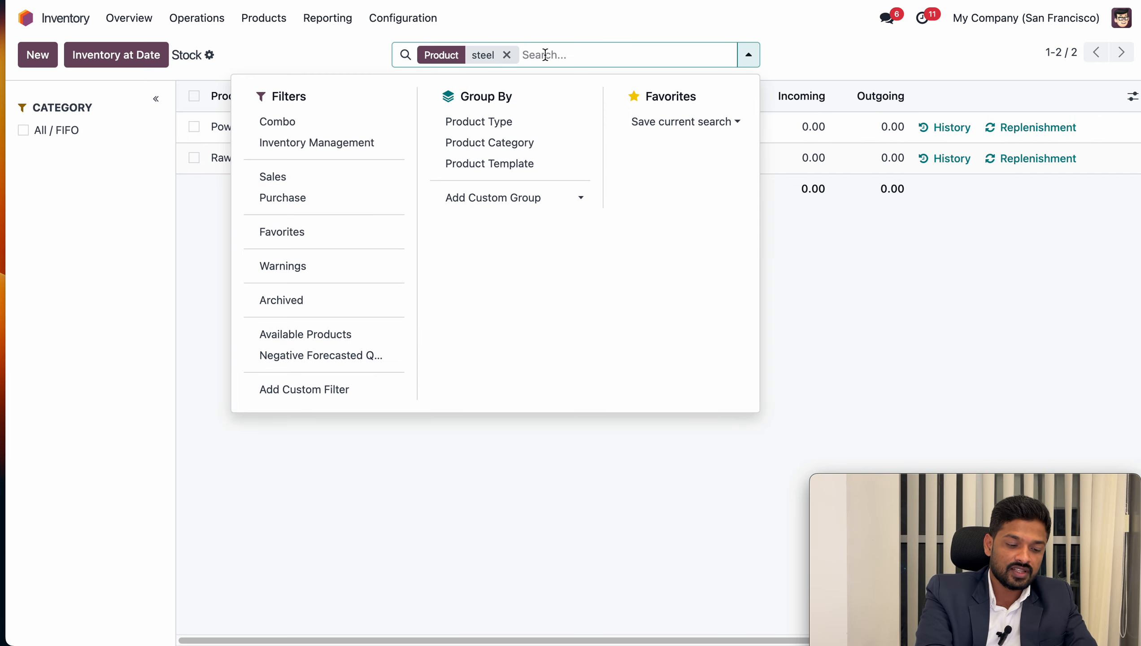
{"action": "type", "text": "p"}
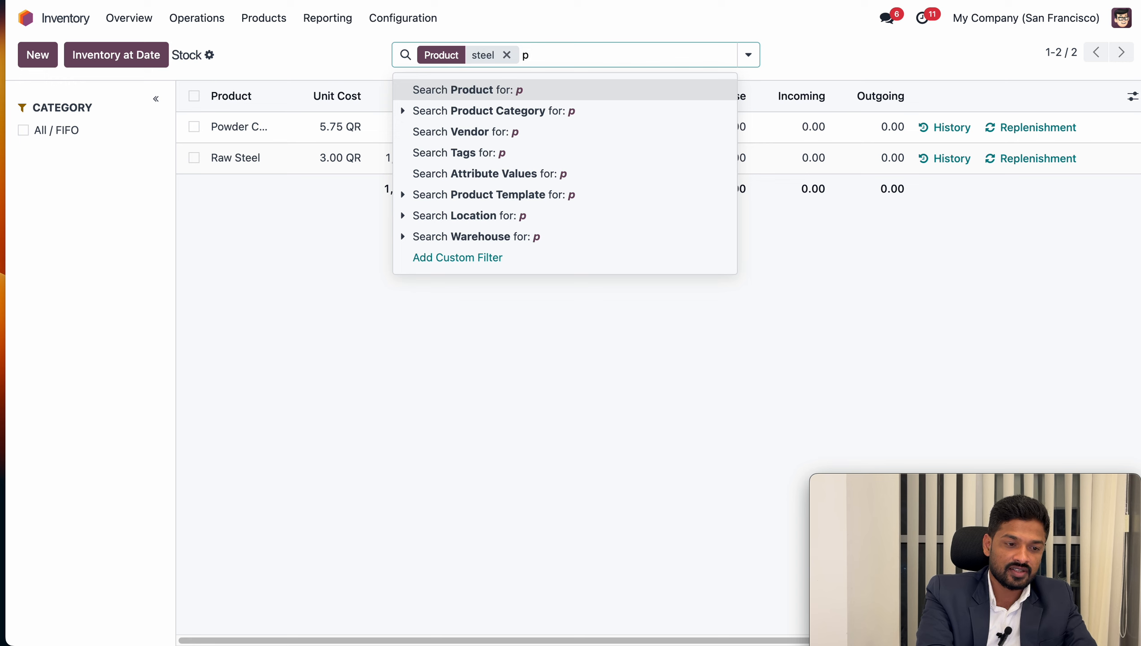
{"action": "type", "text": "igment"}
{"action": "key", "text": "Return"}
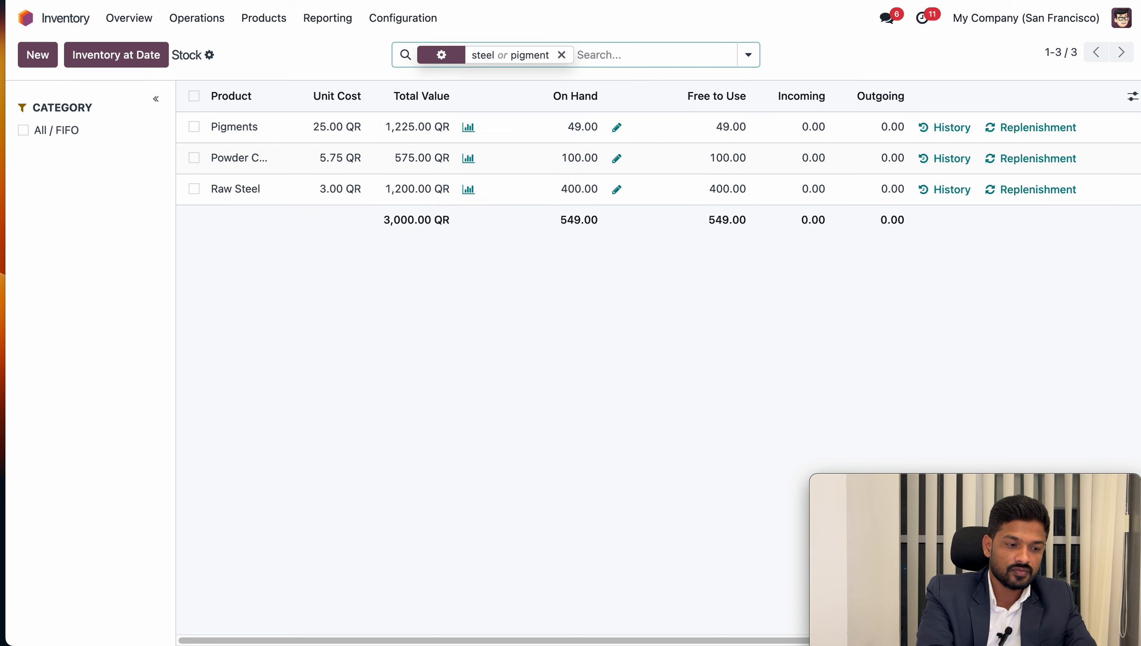
{"action": "type", "text": "resin"}
{"action": "key", "text": "Return"}
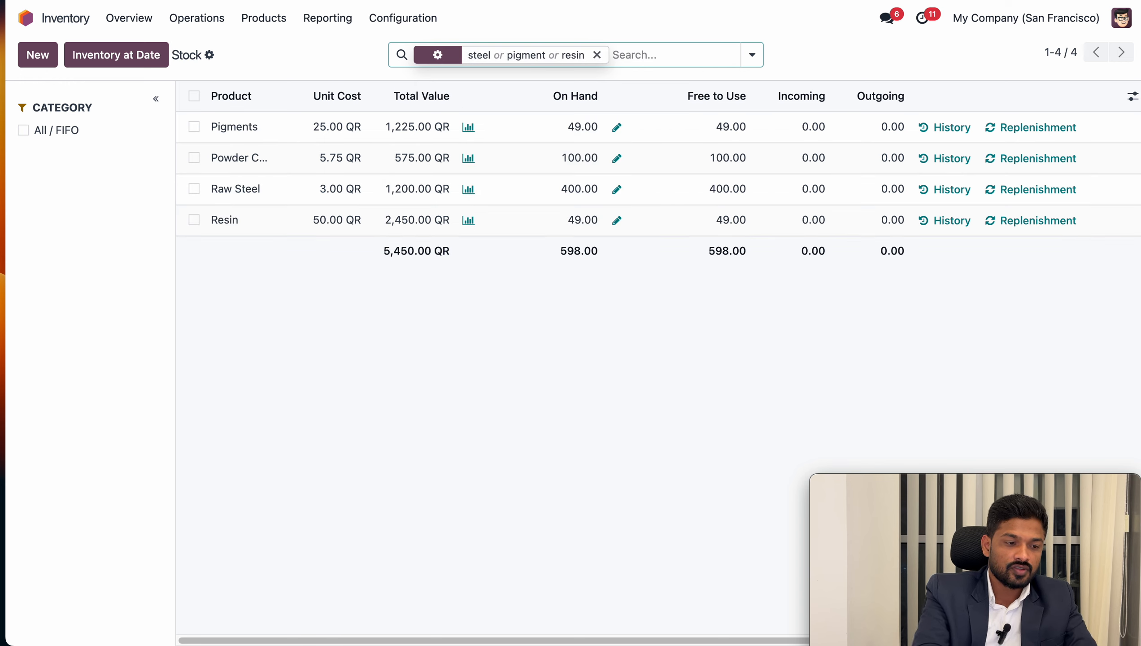